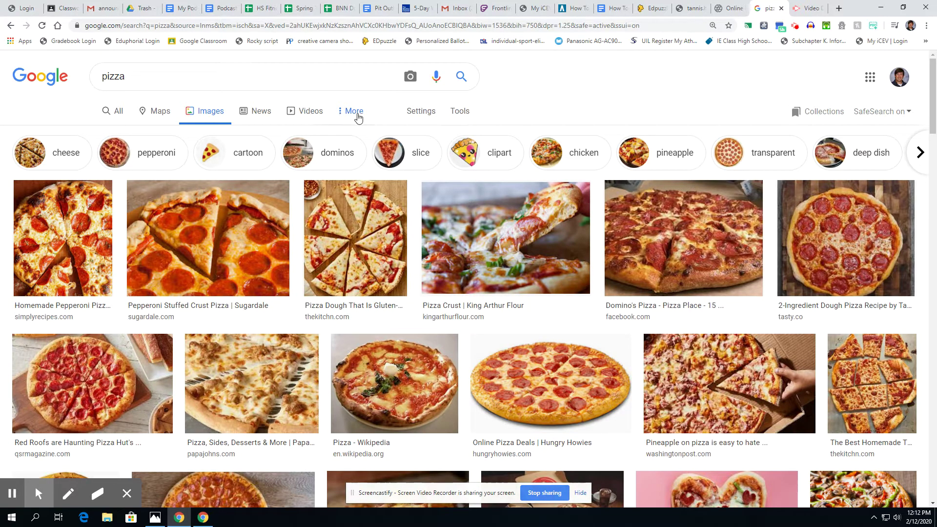
Filter the pizza image results by usage rights to Labeled for Reuse
click(460, 113)
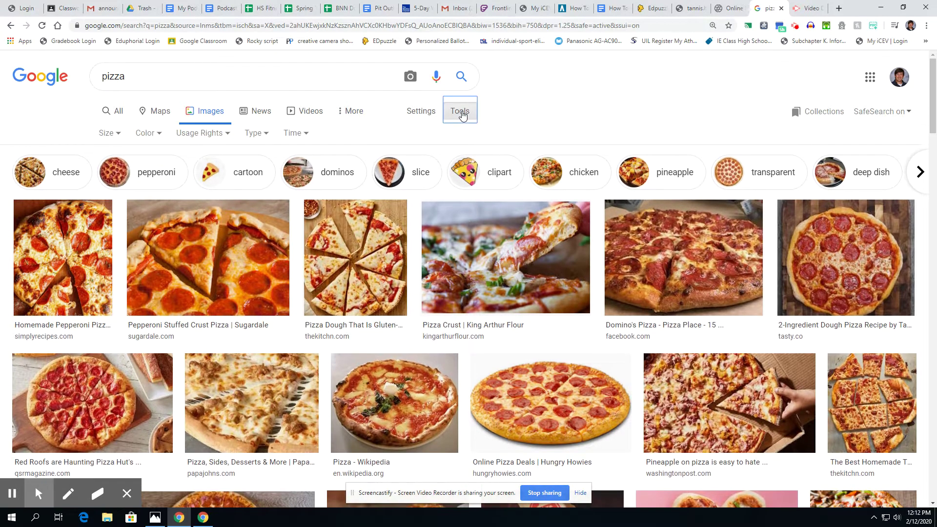
click(222, 134)
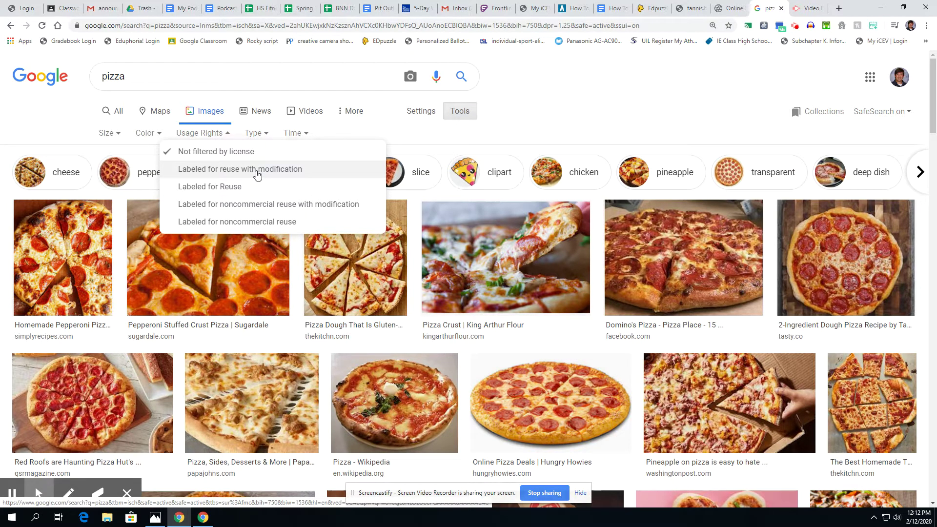
click(237, 188)
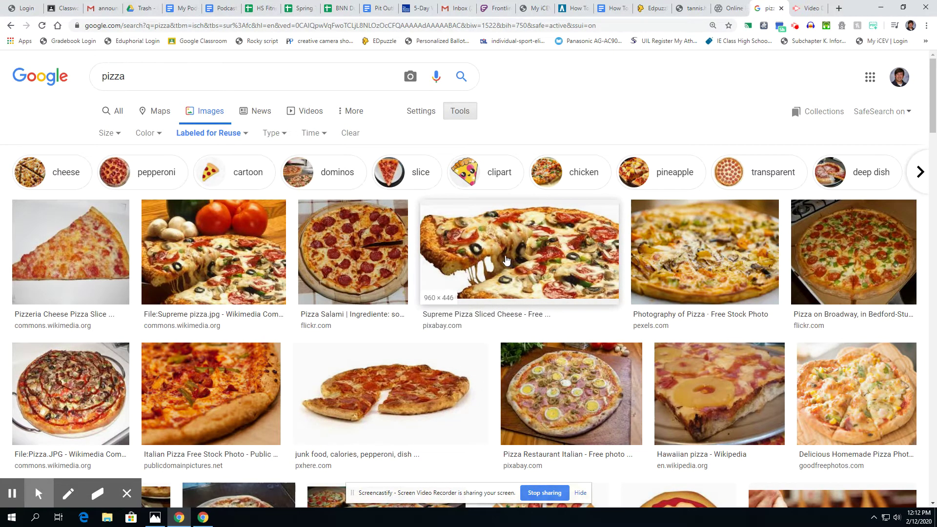
Open the Supreme Pizza Sliced Cheese image from Pixabay and copy its image address
click(537, 251)
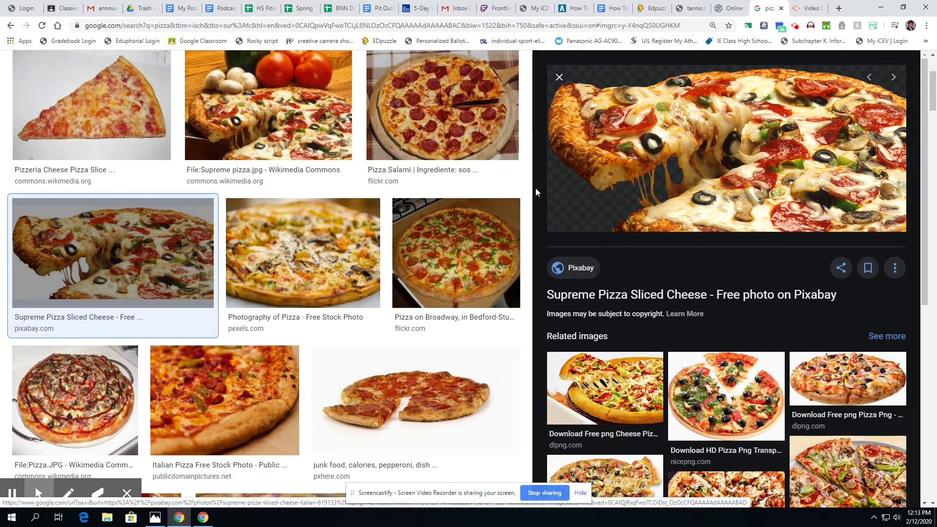
right_click(698, 130)
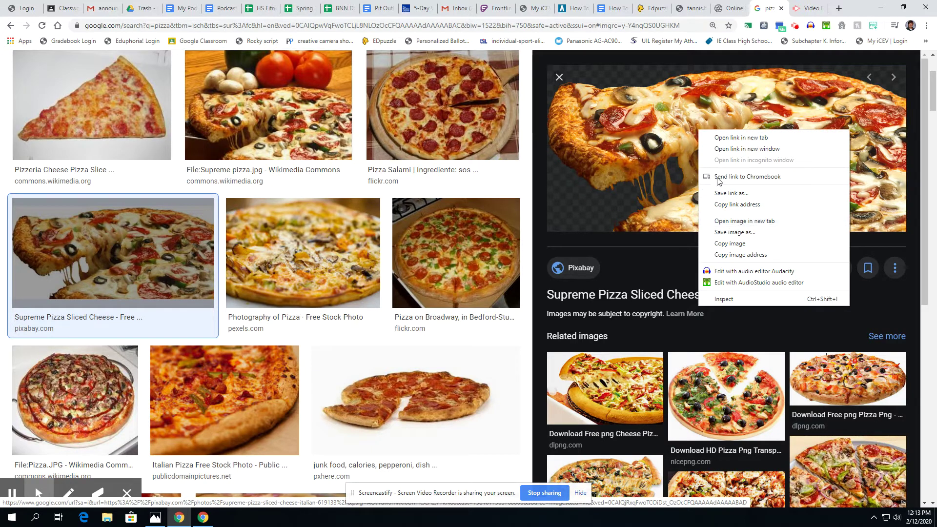
click(755, 255)
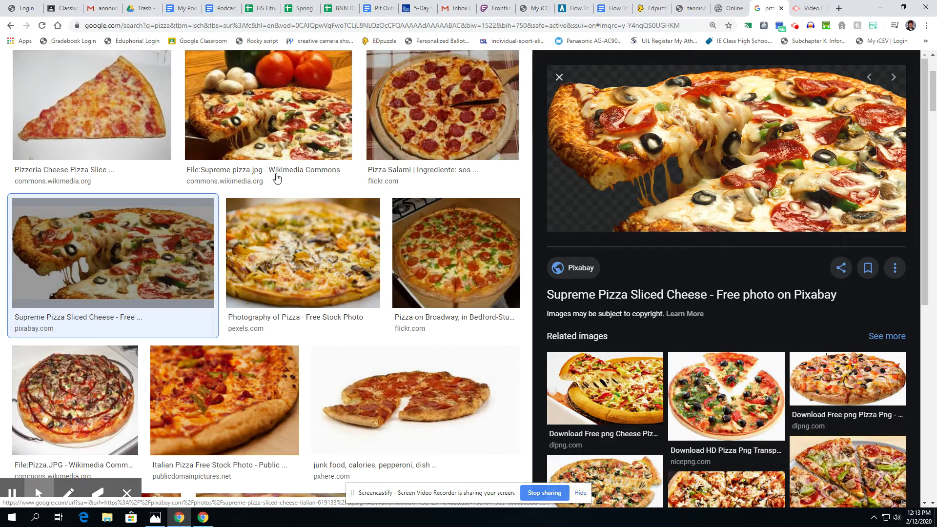
Switch to the Pixlr editor and add the pizza picture as a layer from the copied image URL
click(726, 12)
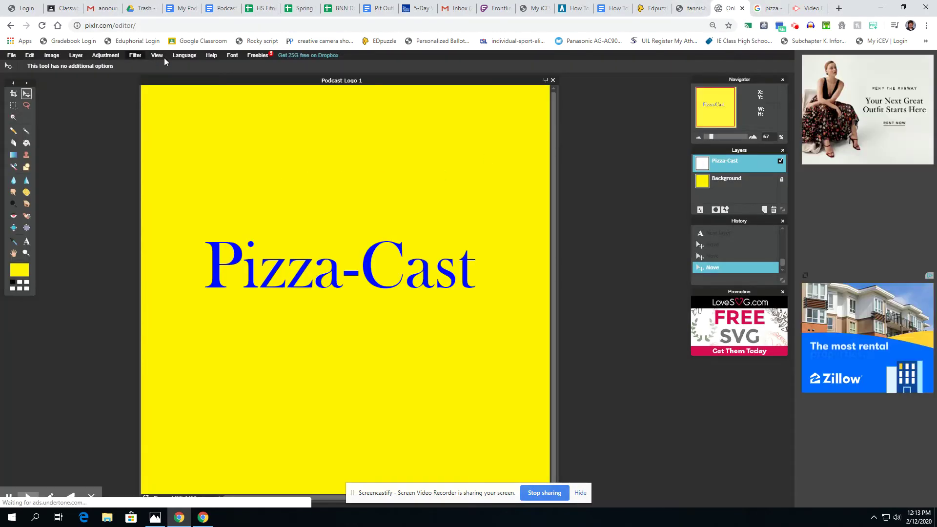
click(76, 56)
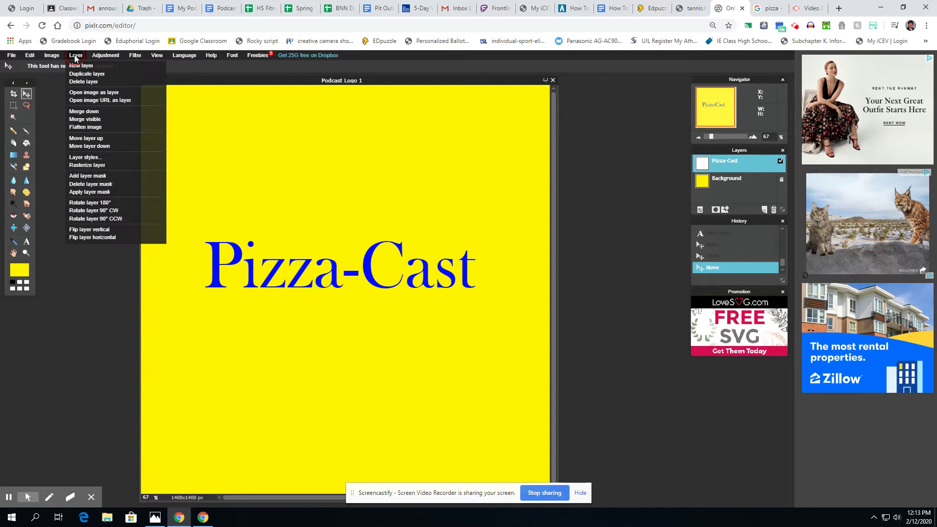
click(100, 100)
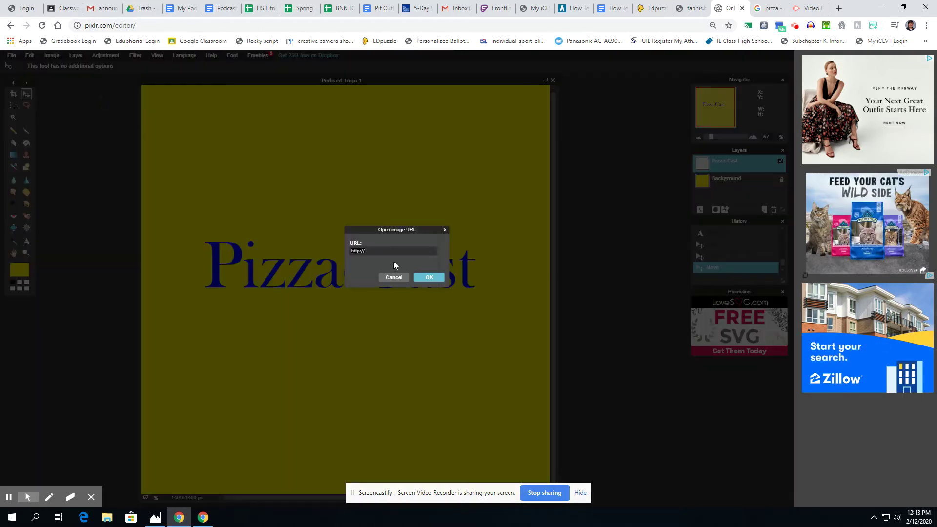
key(BackSpace)
key(BackSpace)
key(BackSpace)
key(BackSpace)
key(BackSpace)
key(BackSpace)
key(BackSpace)
key(ctrl+v)
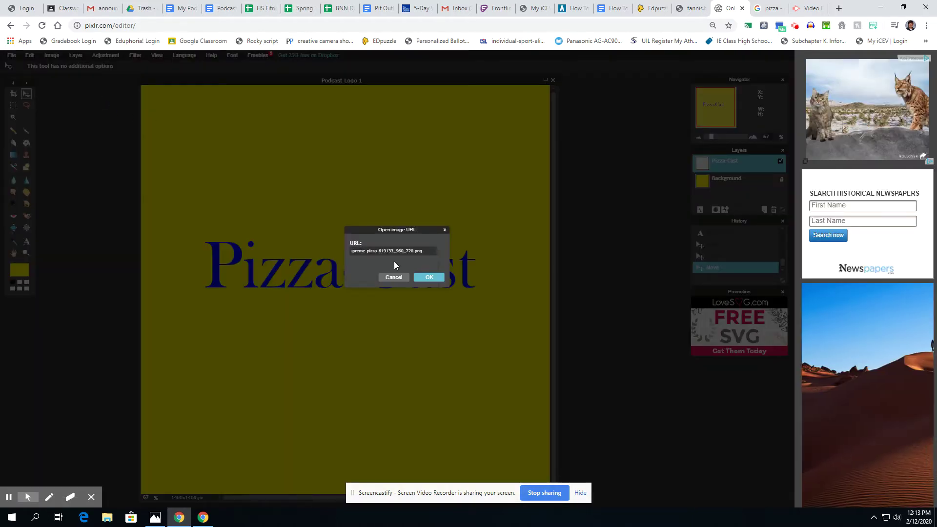
click(429, 278)
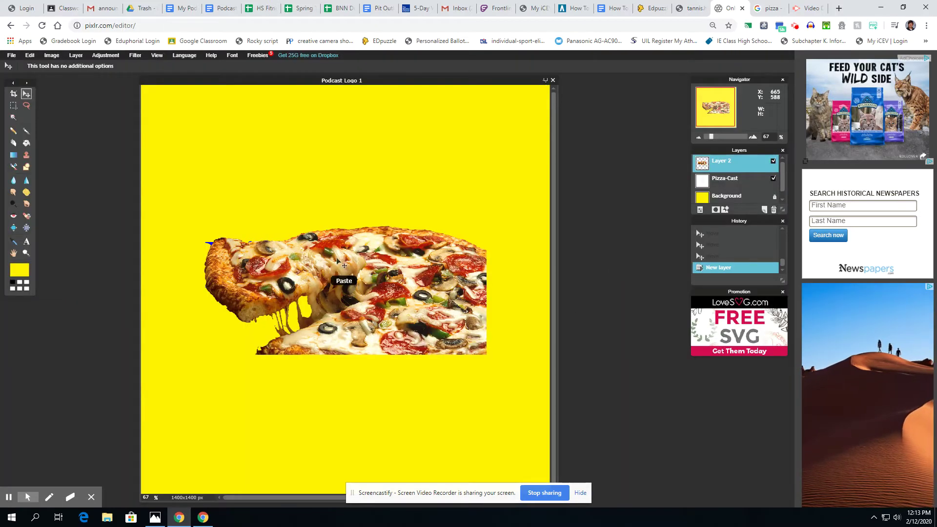
Place the pizza layer below the Pizza-Cast text layer and move the text up above the pizza
click(727, 165)
drag(727, 165, 726, 190)
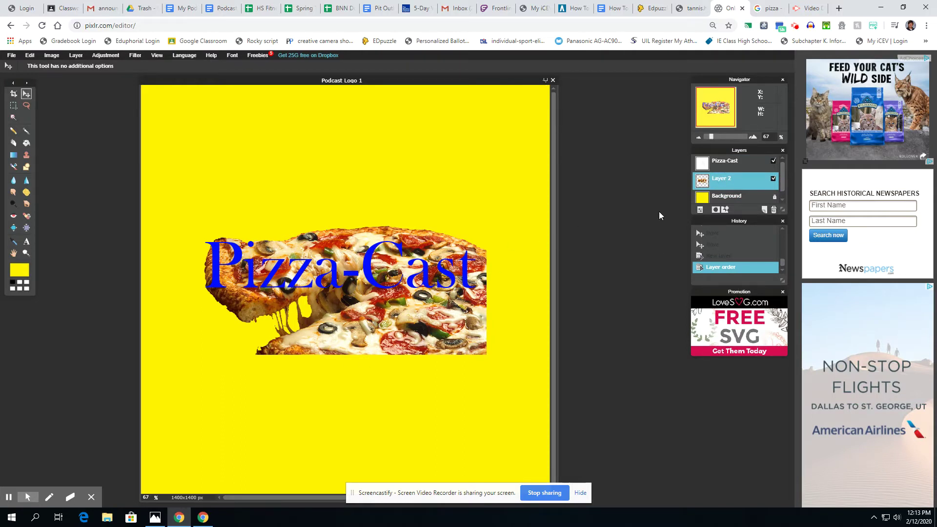
click(724, 166)
drag(360, 272, 364, 185)
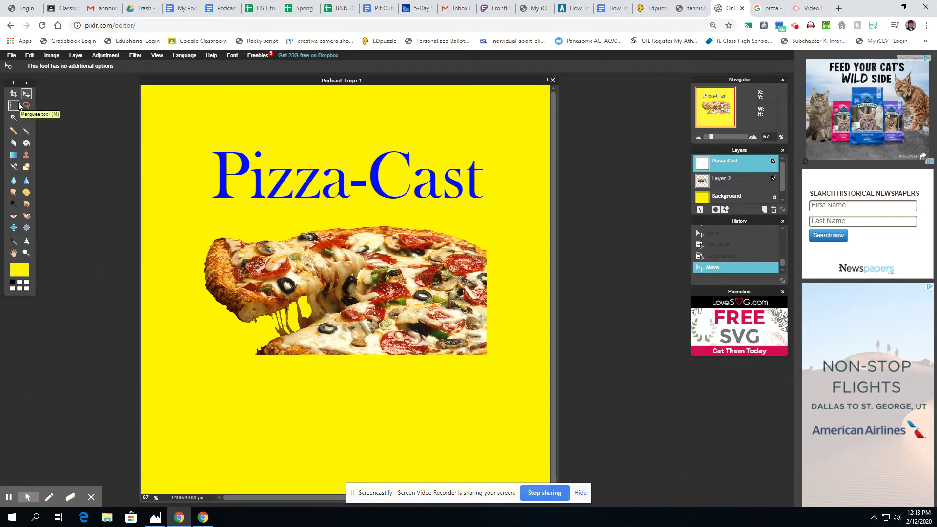
Free transform the pizza layer to span about the full canvas width, move it to the canvas bottom, and apply the changes
click(29, 55)
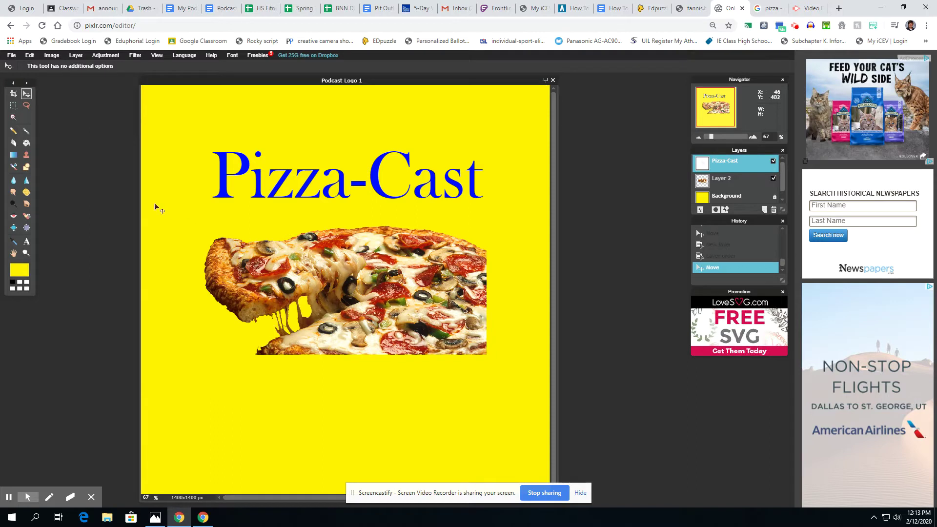
click(729, 183)
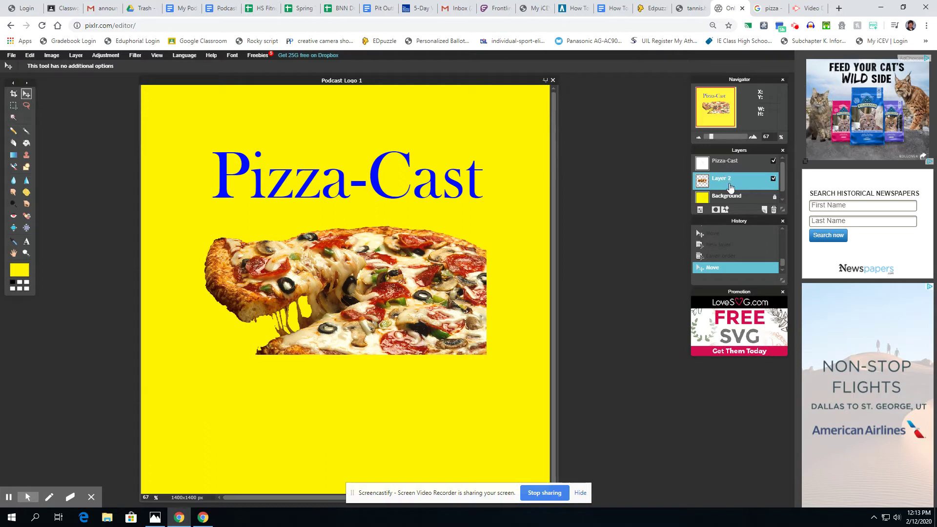
click(30, 56)
click(51, 120)
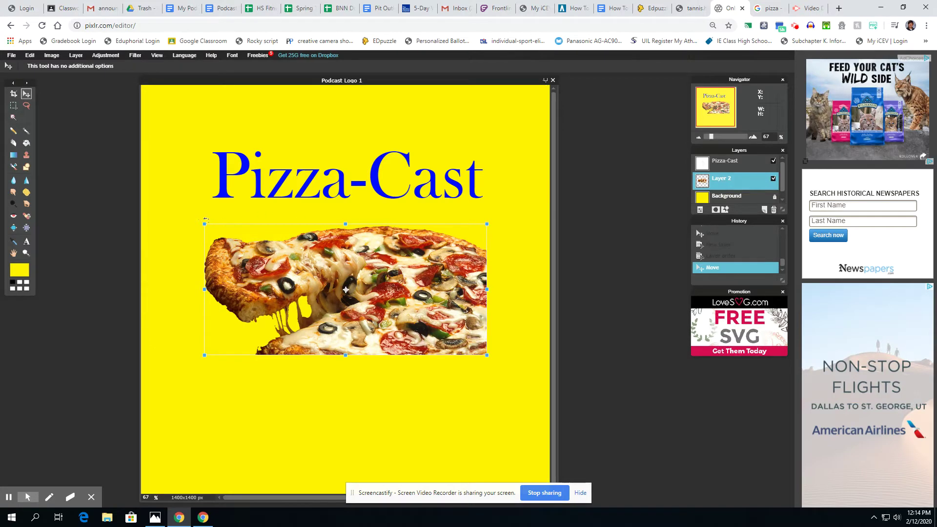
drag(206, 220, 142, 170)
drag(435, 266, 438, 375)
click(617, 226)
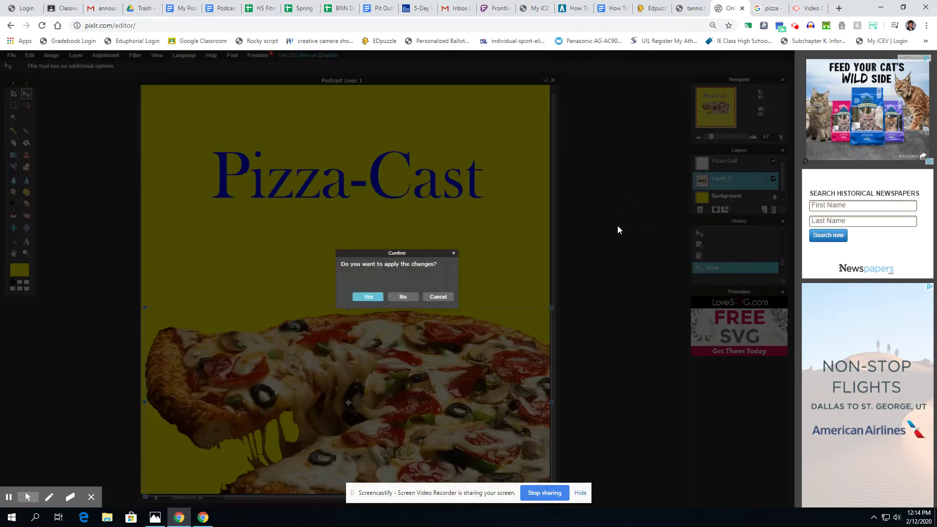
click(369, 298)
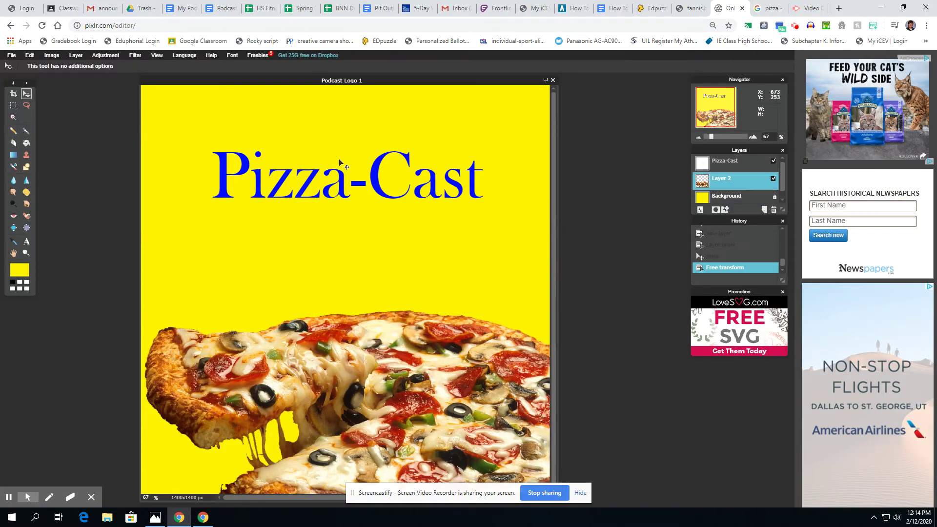
Rasterize the Pizza-Cast text layer
click(729, 163)
right_click(724, 166)
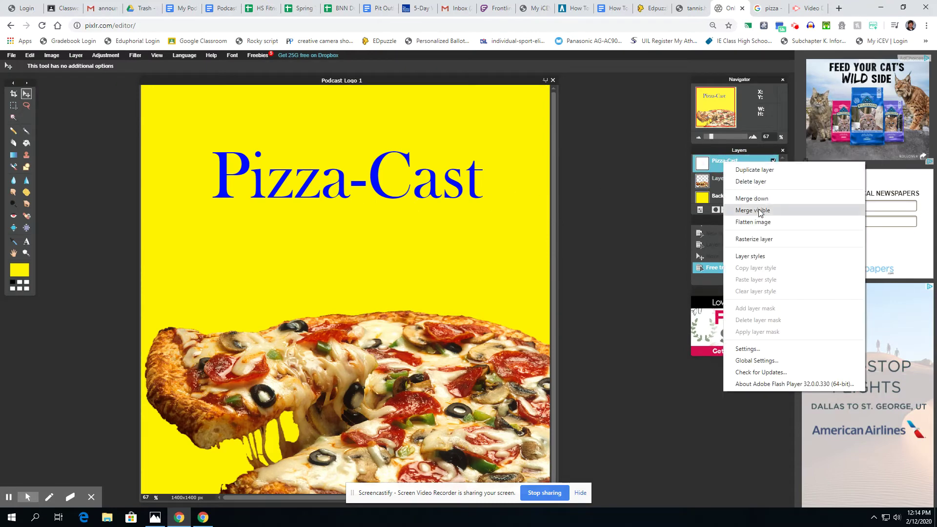
click(754, 239)
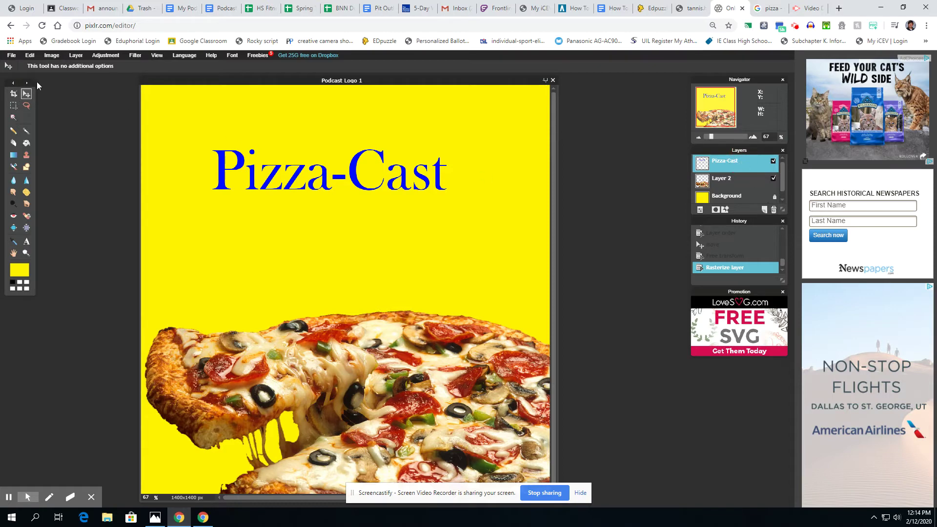
Free transform the Pizza-Cast lettering to be wider and much taller, filling the space above the pizza, and apply the changes
click(31, 55)
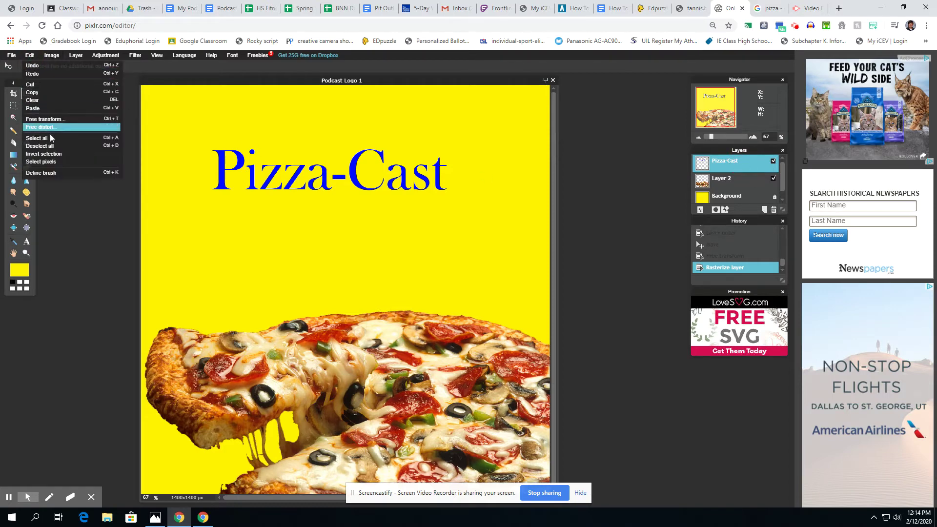
click(52, 122)
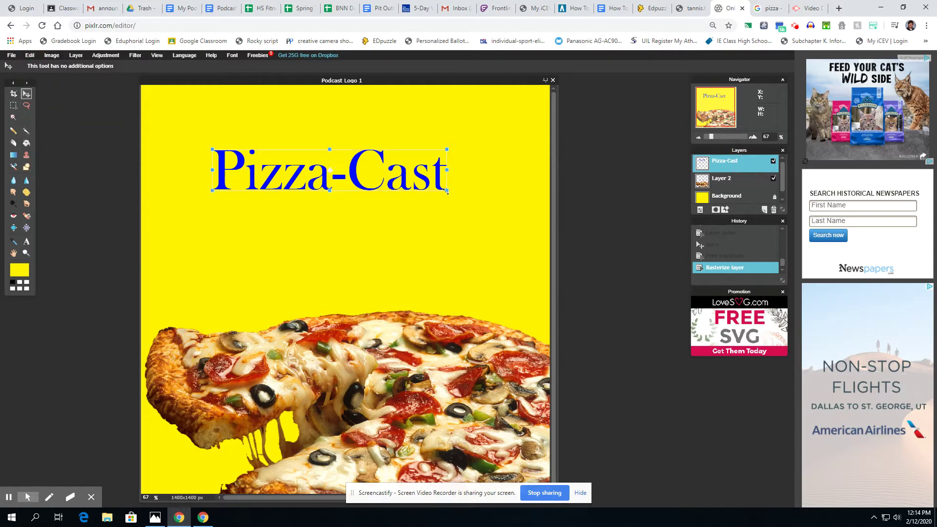
drag(446, 191, 505, 253)
drag(461, 210, 468, 227)
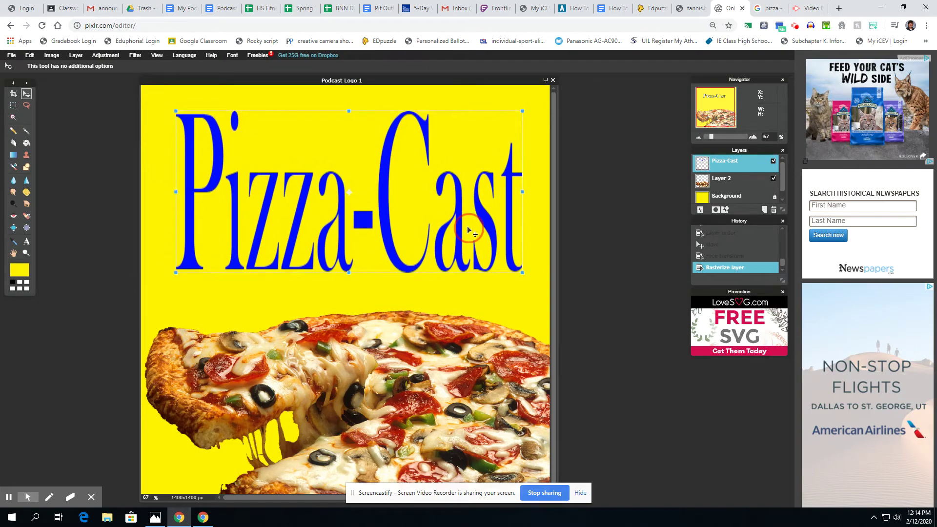
click(570, 212)
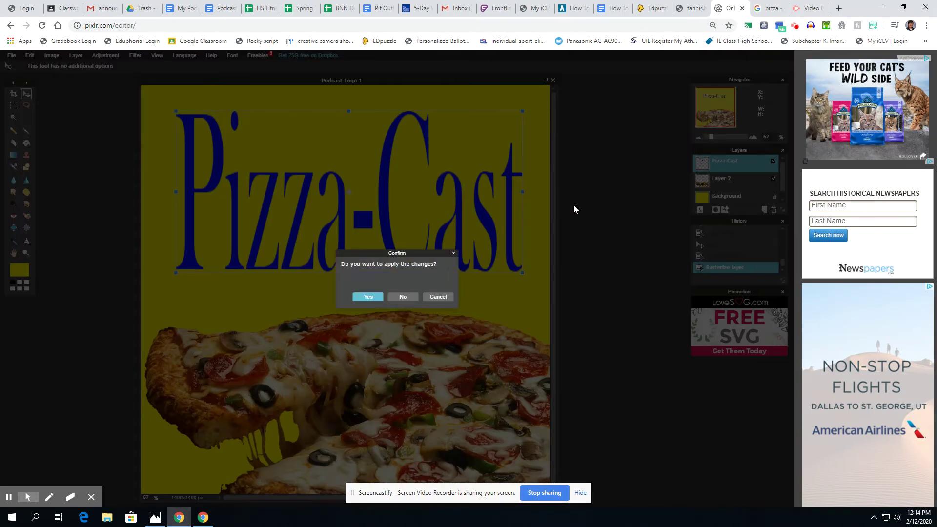
click(367, 293)
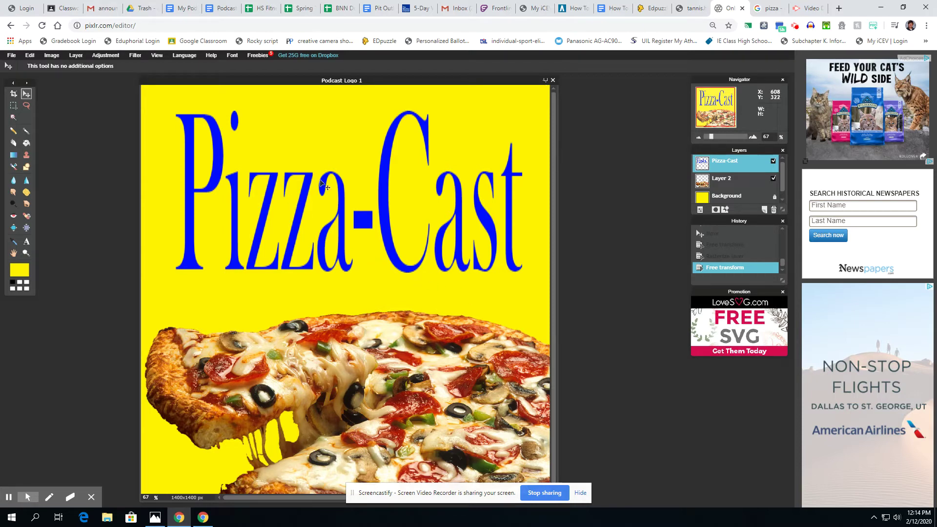
Return to the Google image results and preview the Pizza cut and Pepperoni pizza vector illustration images
click(769, 8)
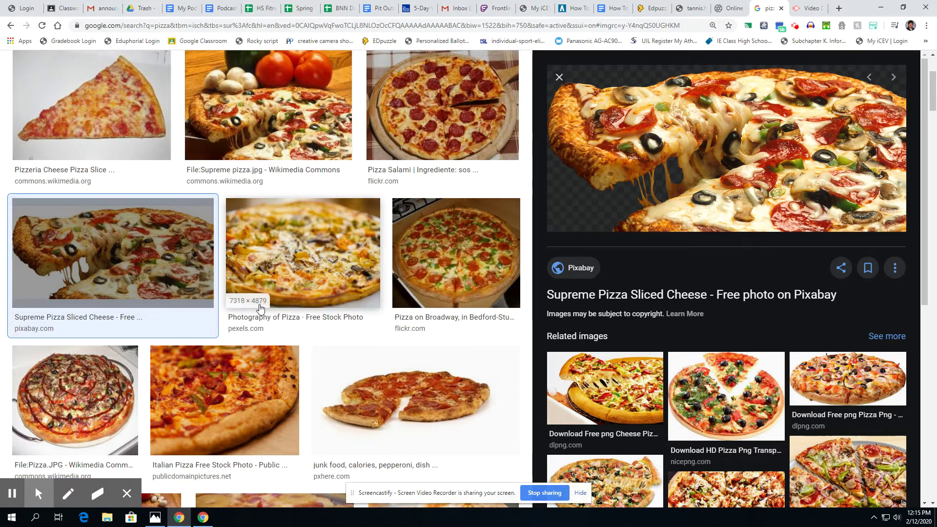
scroll(239, 334, down, 6)
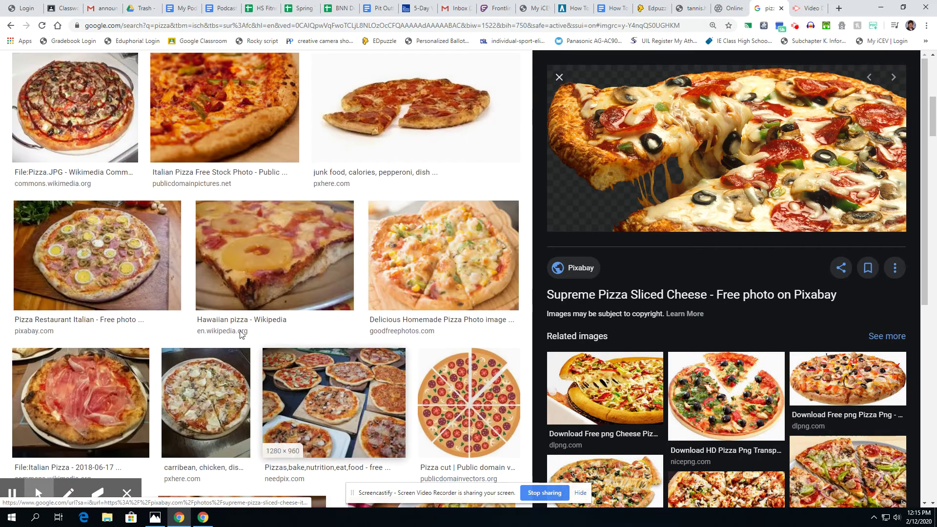
scroll(486, 294, down, 2)
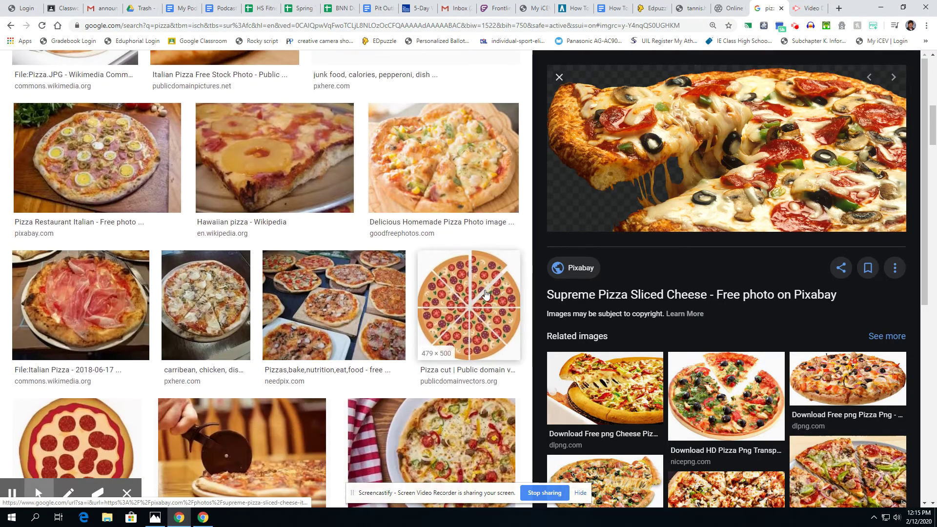
click(485, 294)
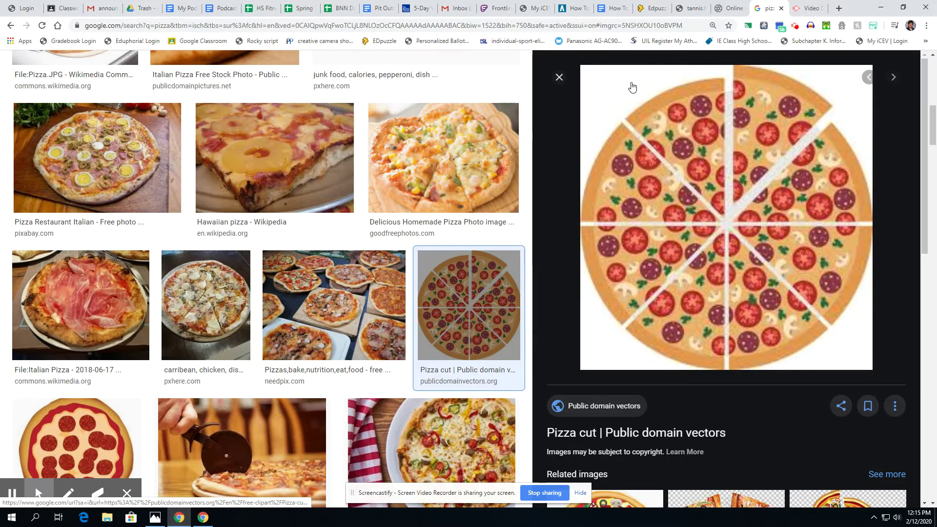
scroll(439, 360, down, 3)
click(136, 343)
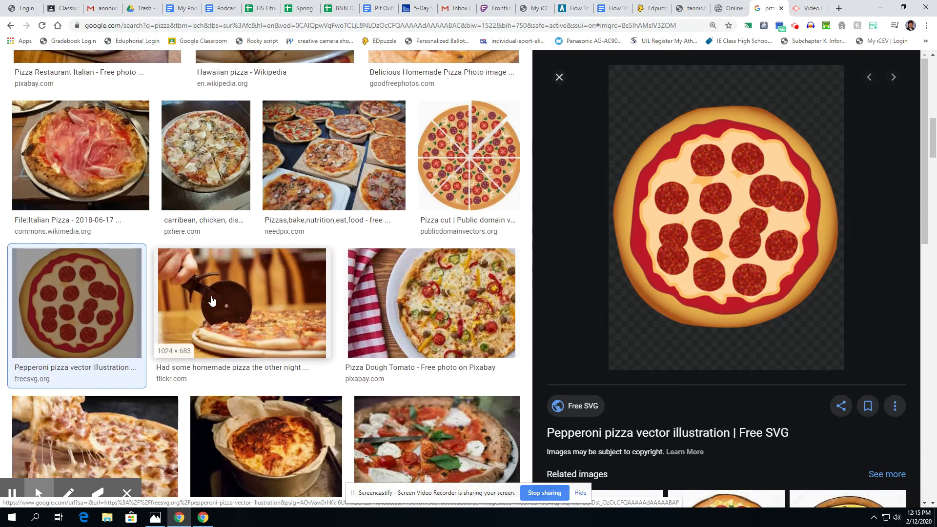
Copy the image address of the Needpix pizza on a white background and switch back to the Pixlr editor
scroll(211, 301, down, 8)
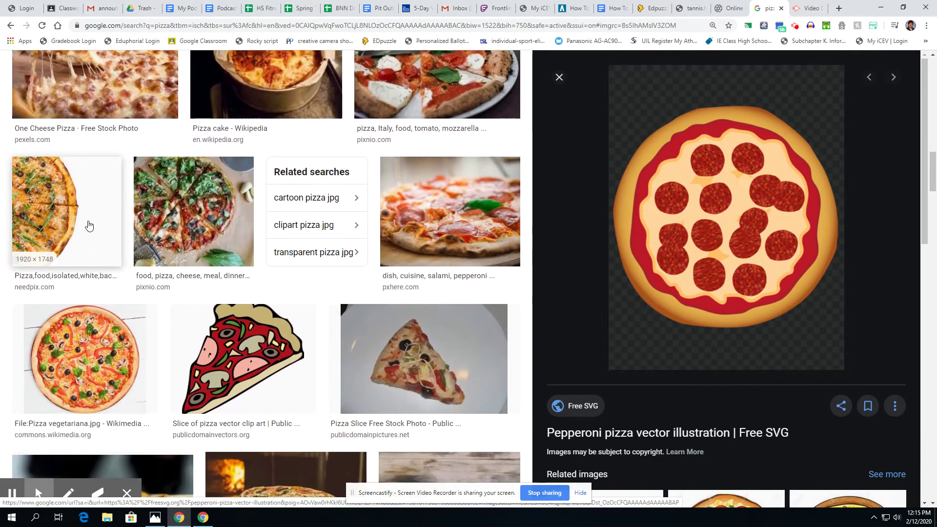
click(80, 213)
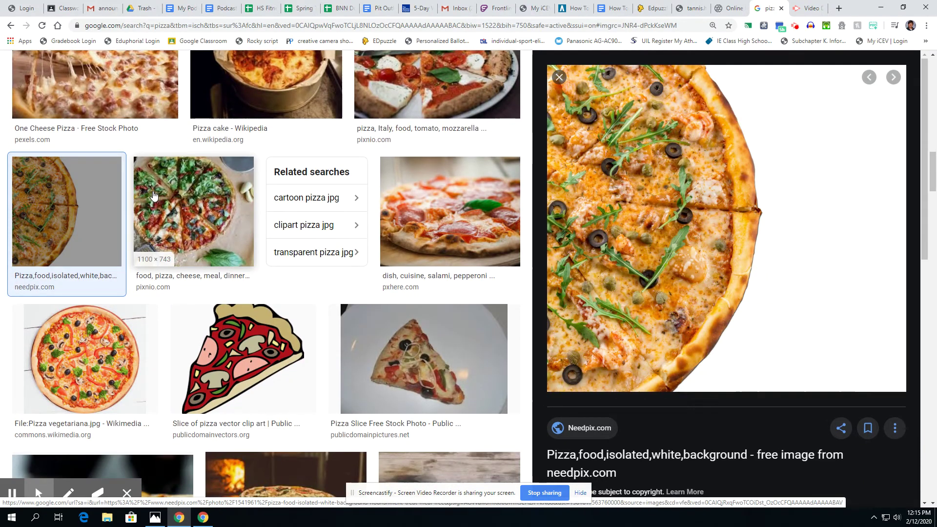
right_click(743, 188)
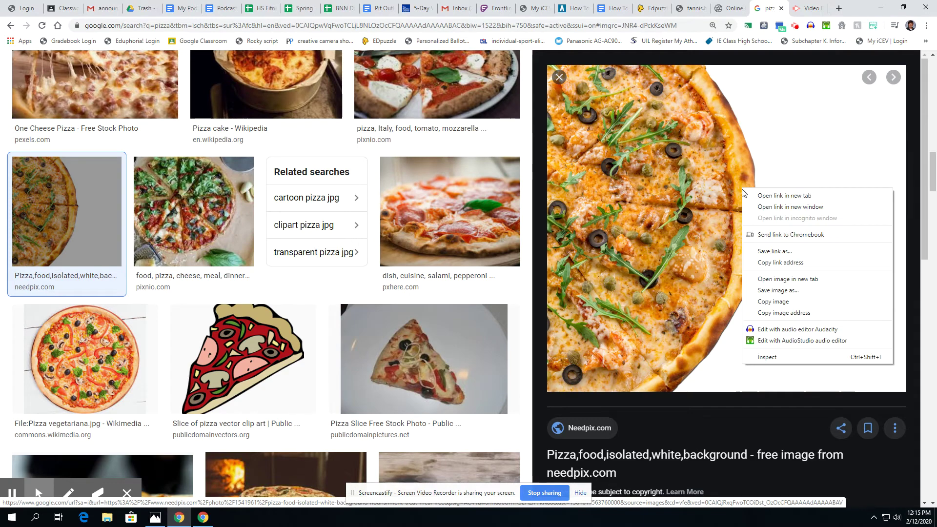
click(798, 311)
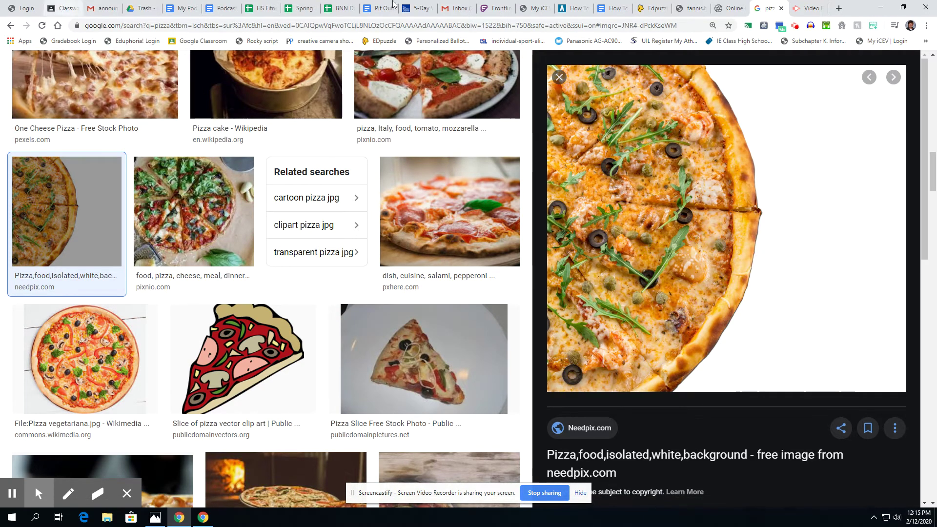
click(732, 8)
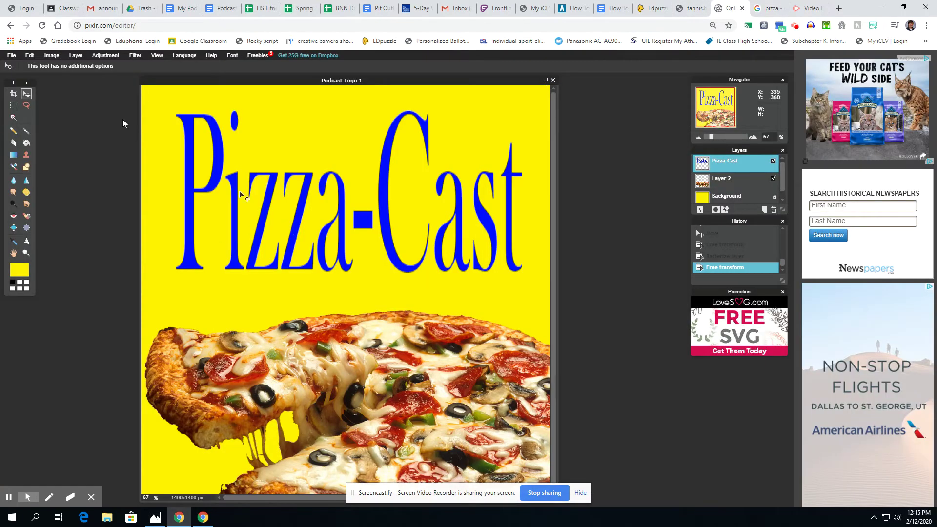
Try to open the copied Needpix pizza image URL as a new layer in the logo
click(80, 55)
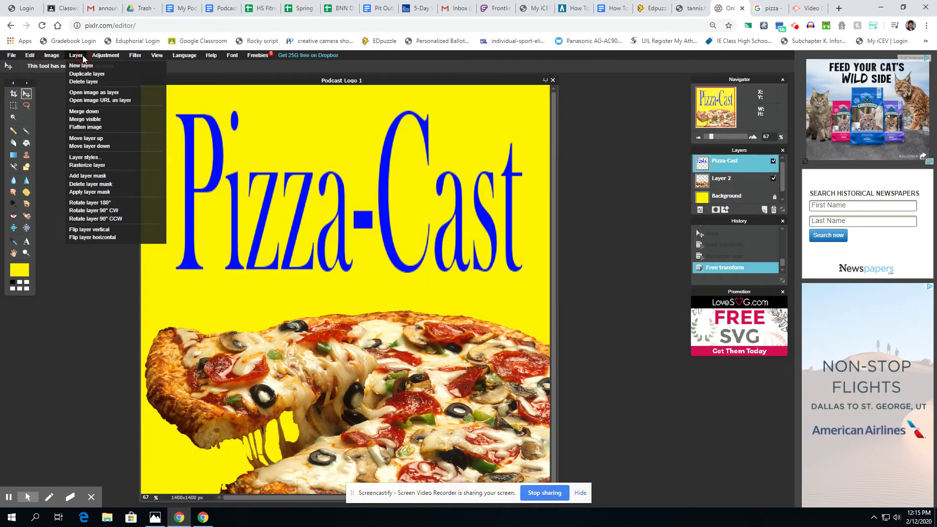
click(113, 101)
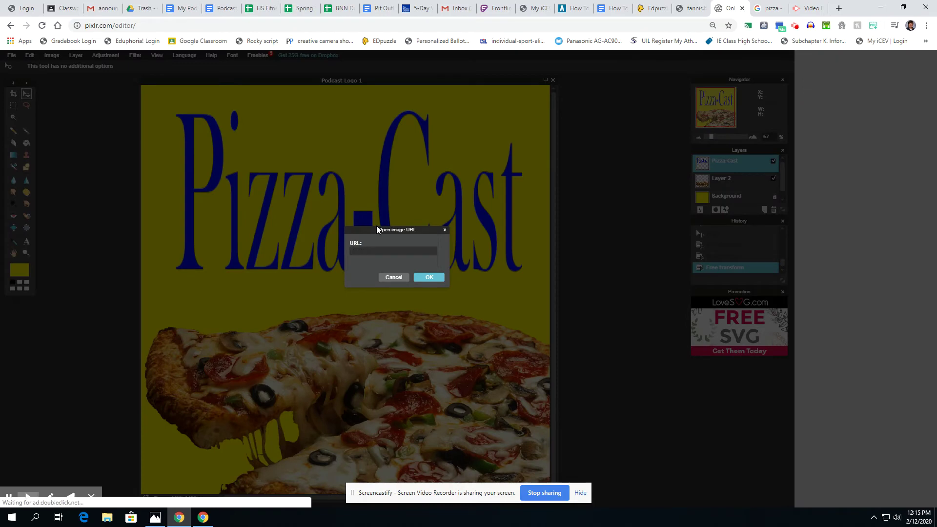
key(ctrl+v)
click(432, 277)
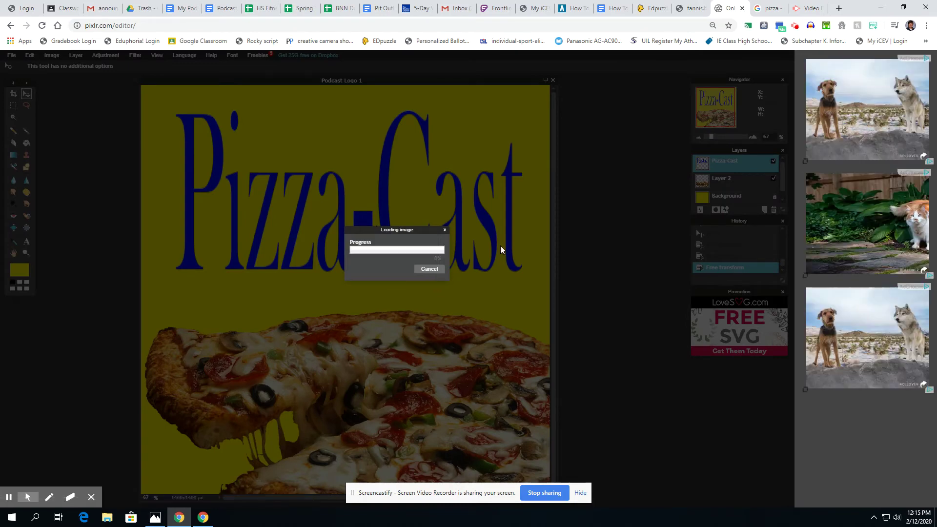
click(440, 298)
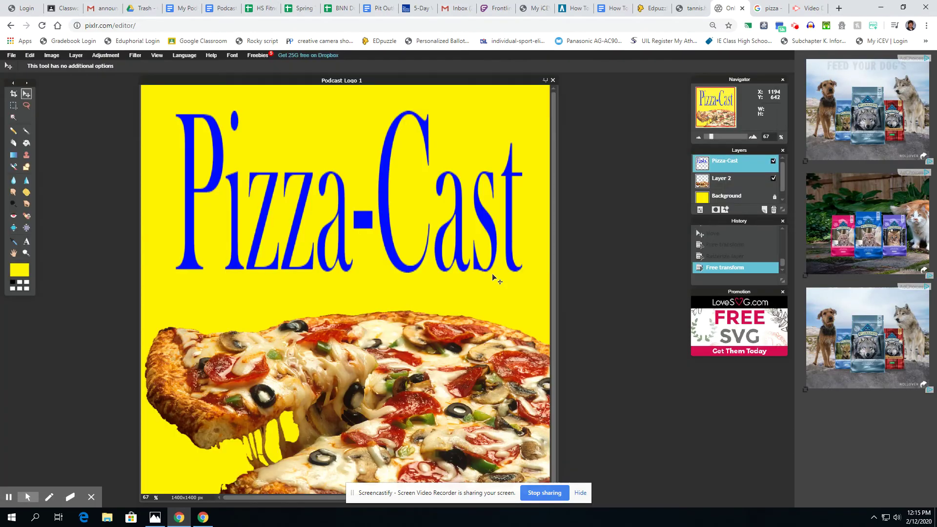
Switch to the Google image results and save the Needpix pizza image to the Desktop as pizza-isolated-white-background
click(771, 9)
right_click(747, 204)
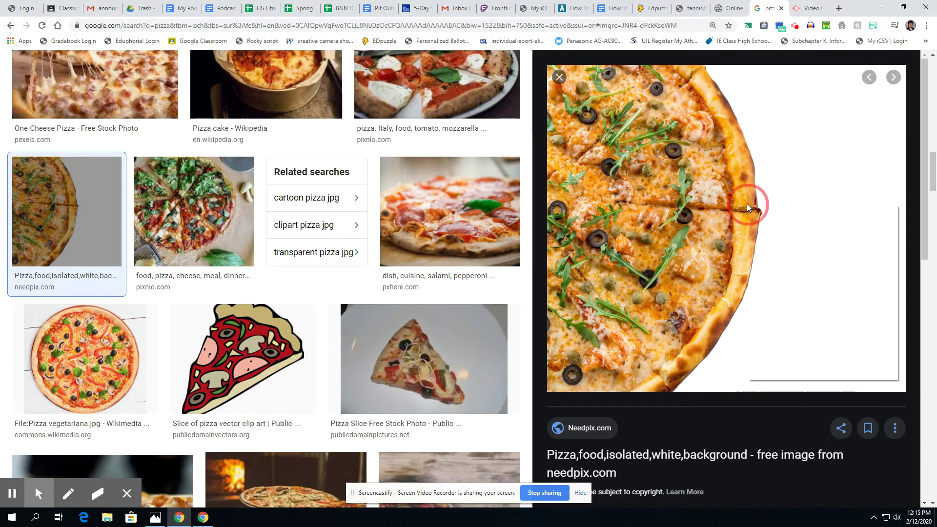
click(796, 308)
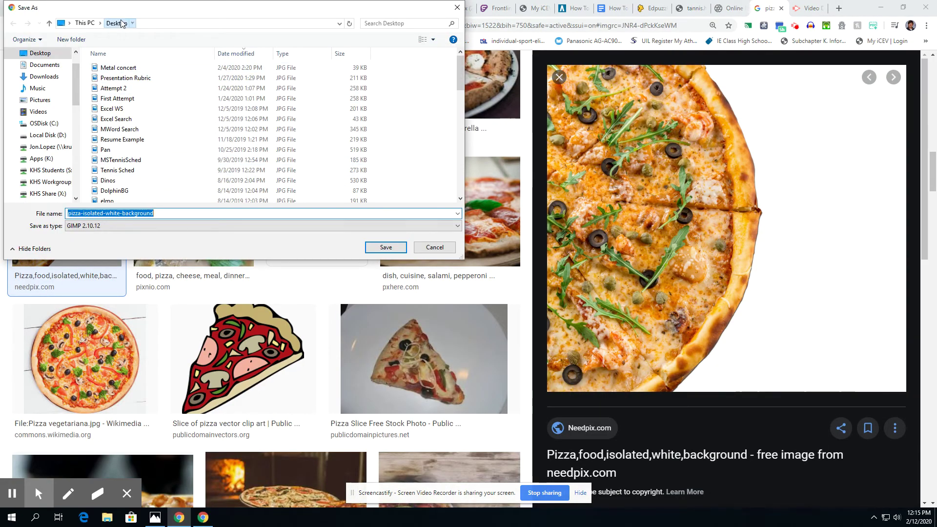
click(116, 23)
click(384, 247)
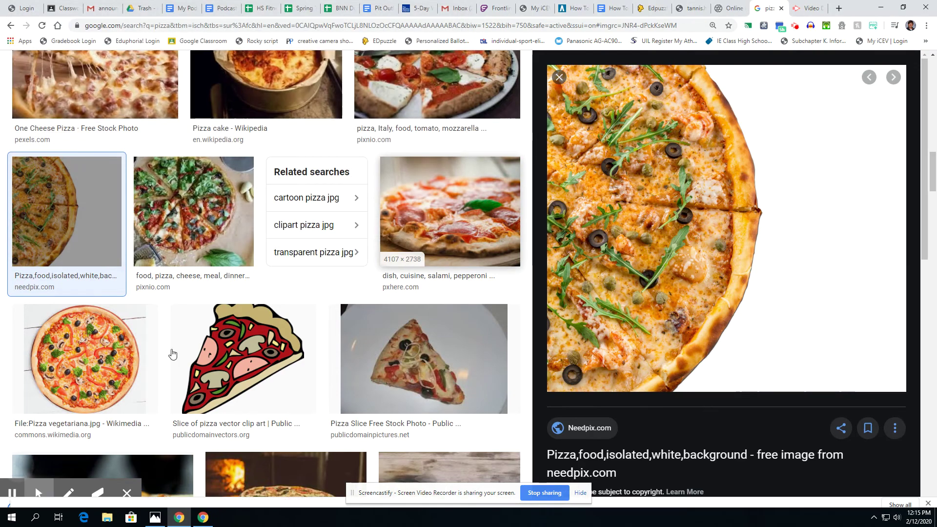
Return to the Pixlr editor and open pizza-isolated-white-background from the Desktop as a new layer
click(729, 9)
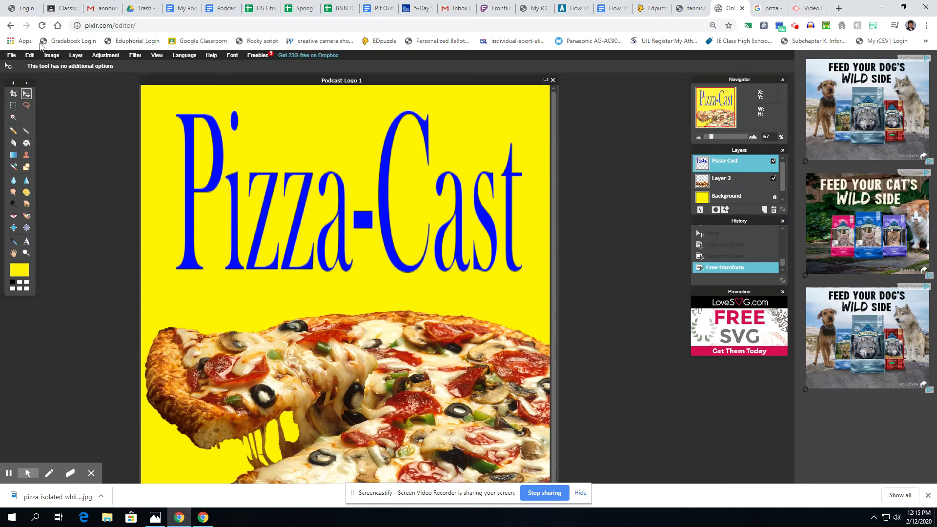
click(75, 55)
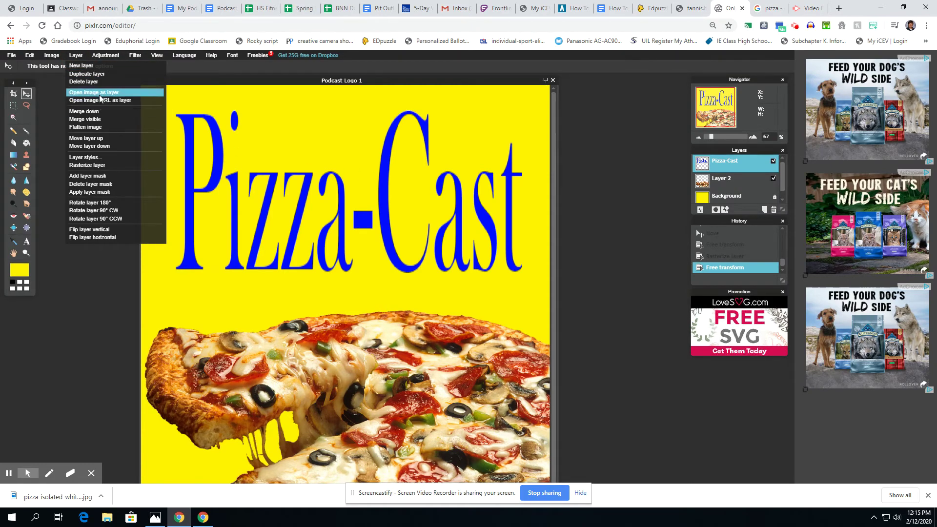
click(100, 94)
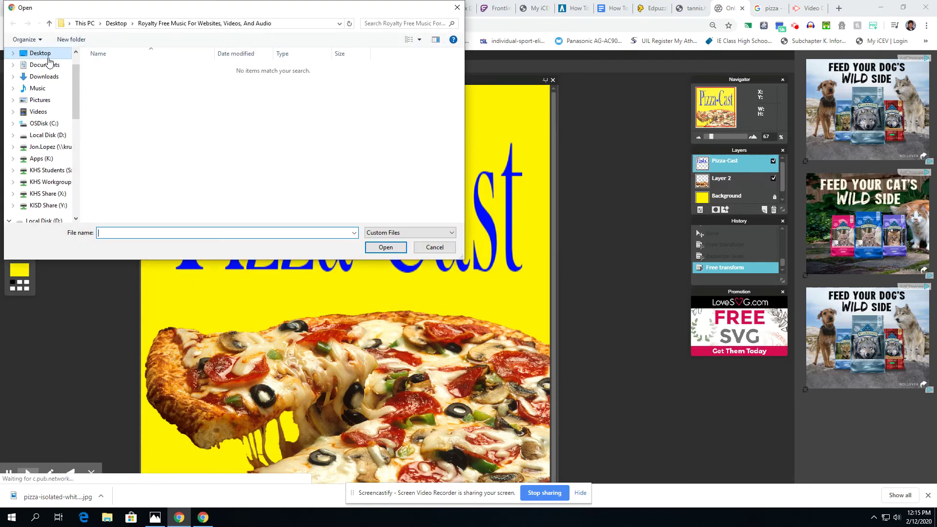
click(40, 55)
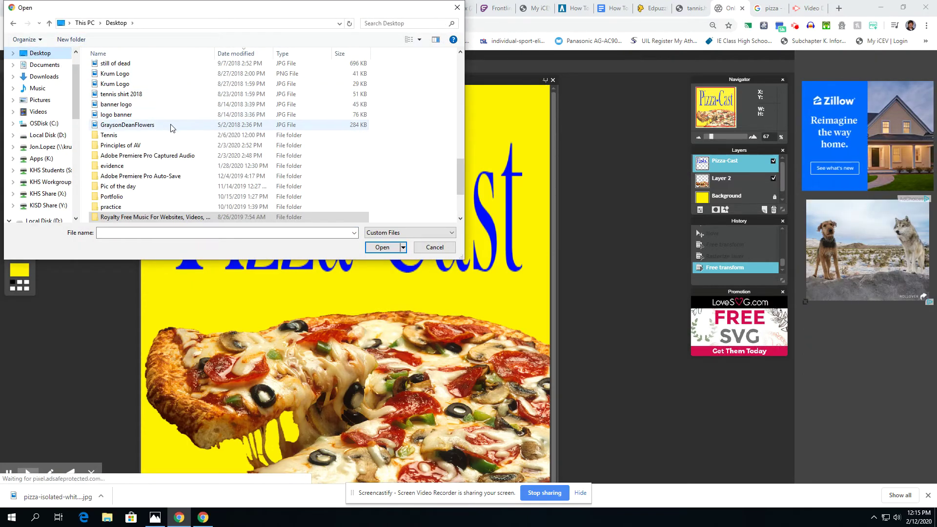
scroll(171, 128, down, 3)
scroll(169, 147, up, 7)
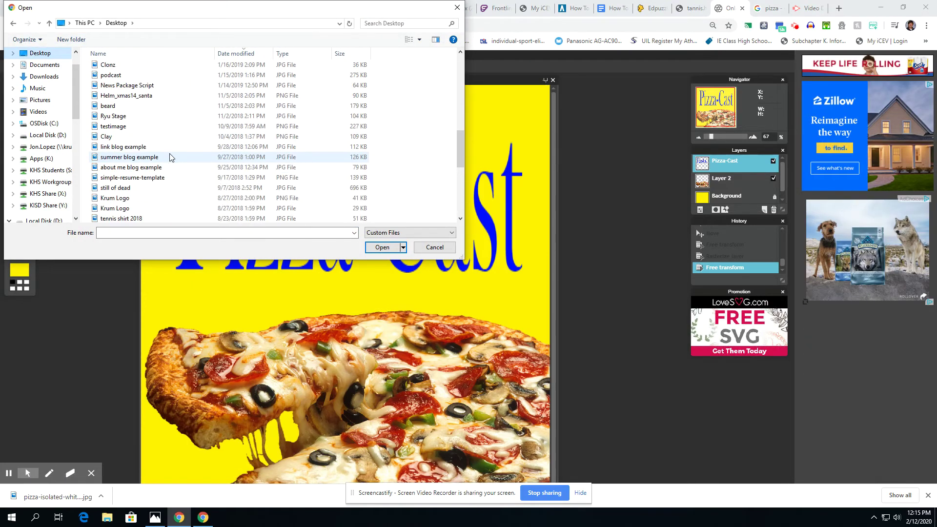
scroll(171, 156, up, 10)
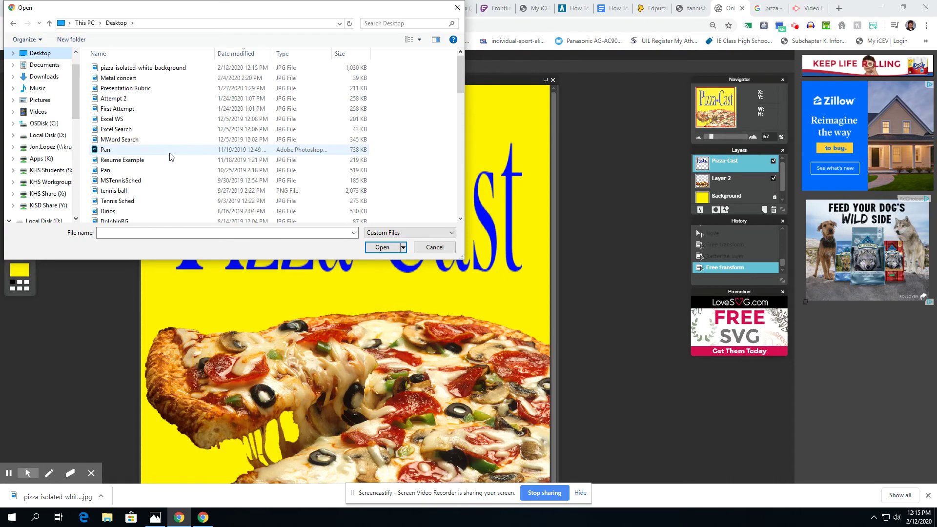
click(142, 67)
click(383, 247)
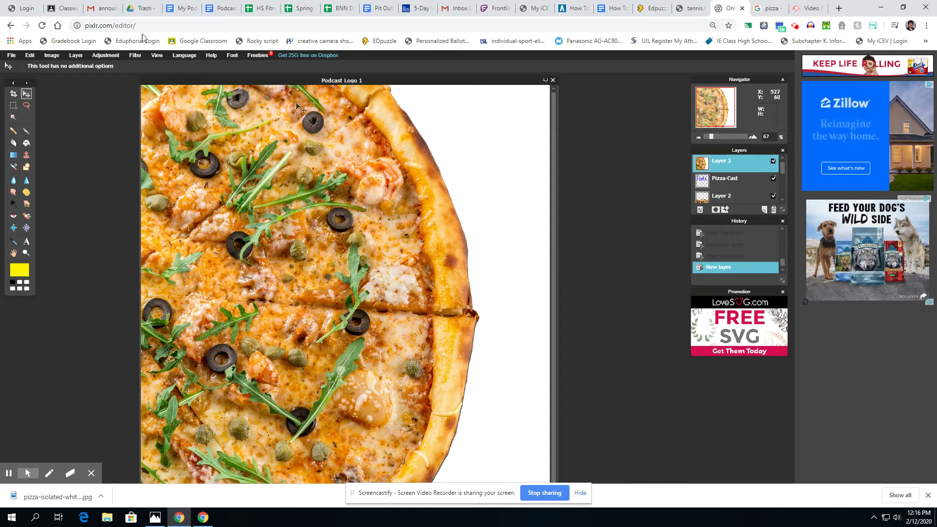
Free transform the new pizza layer to a smaller size, move it over the middle of the logo, and apply the changes
click(30, 55)
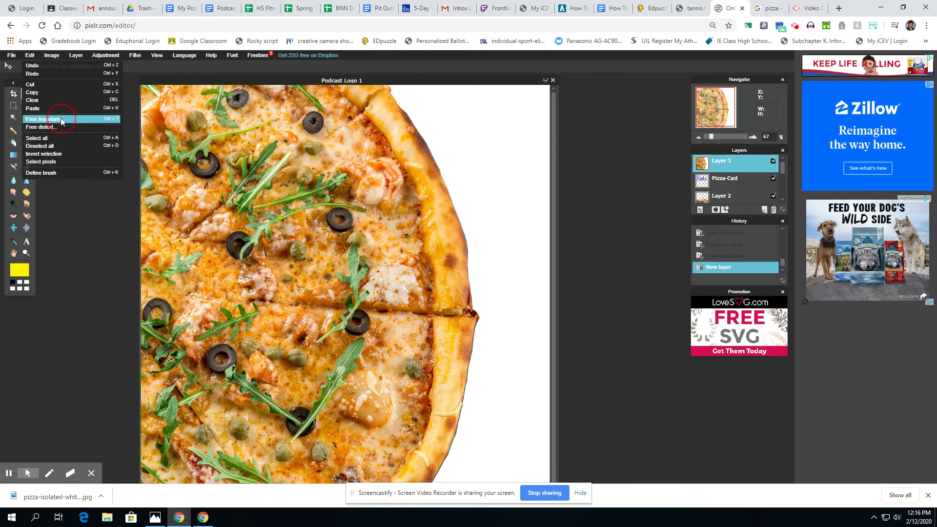
click(62, 122)
drag(141, 83, 285, 215)
drag(417, 258, 326, 208)
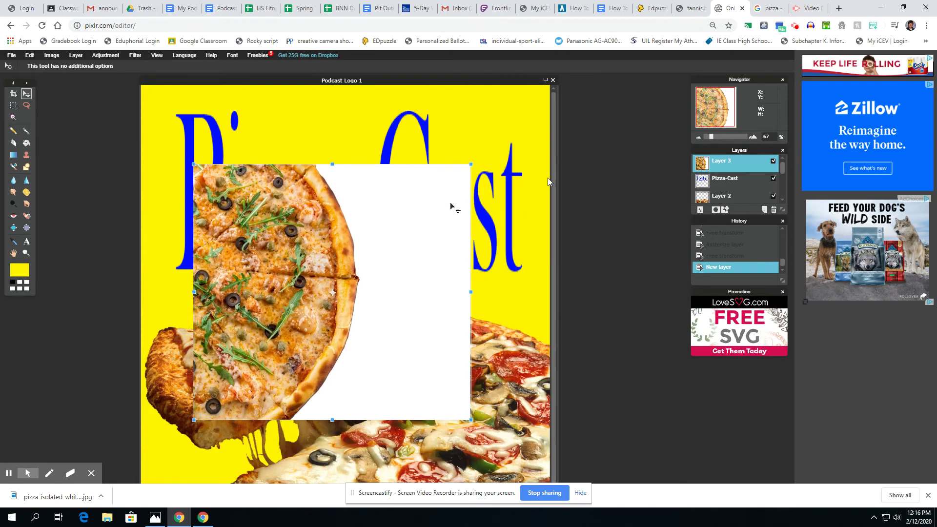
click(607, 190)
click(371, 285)
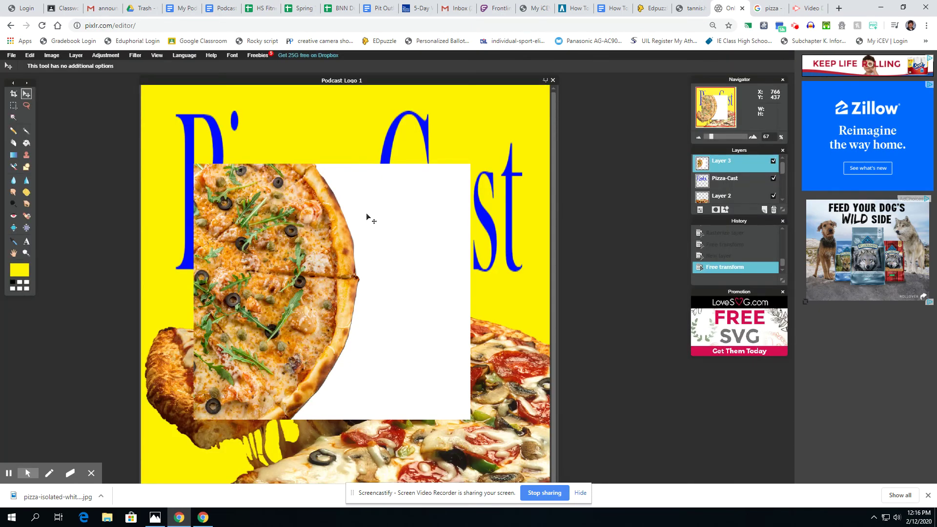
Erase a strip of the white background along the upper outer crust of the new pizza with a hard 30-diameter brush
click(14, 144)
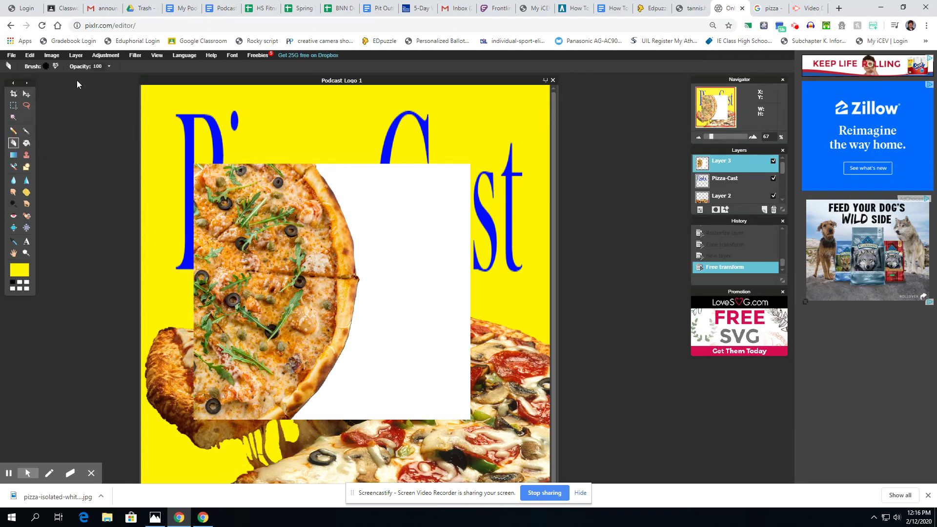
click(54, 67)
click(125, 88)
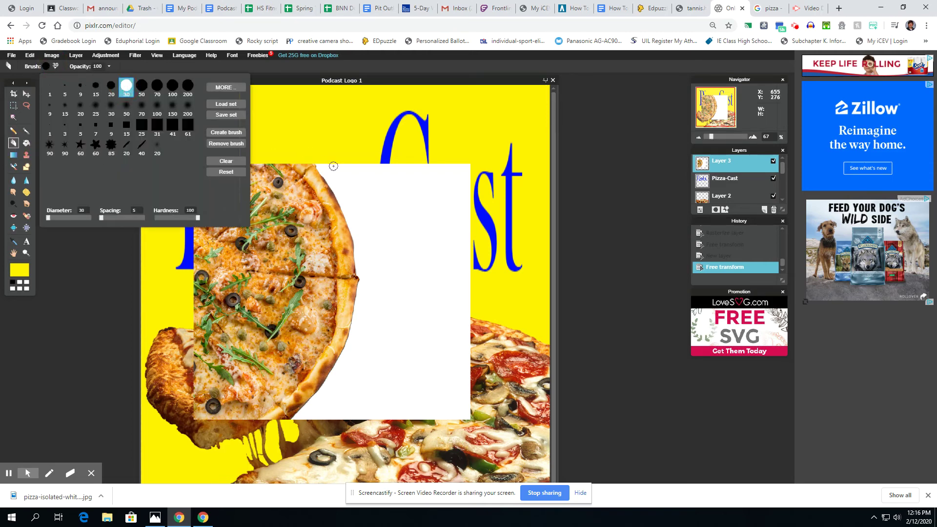
drag(320, 164, 343, 205)
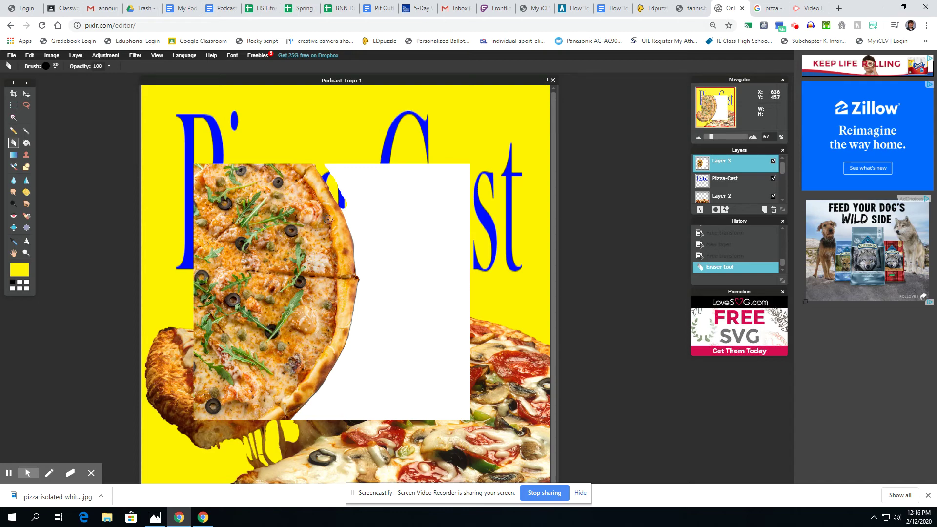
scroll(352, 234, down, 1)
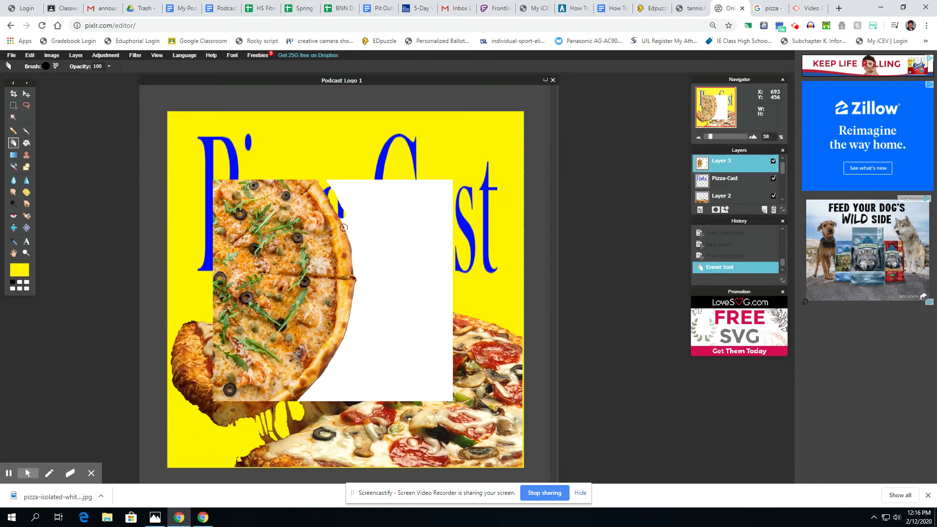
scroll(344, 227, up, 5)
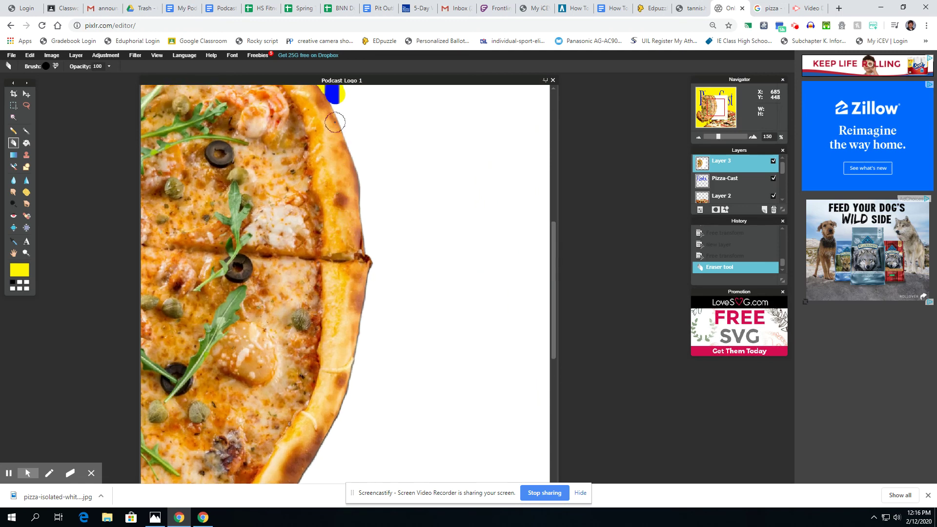
mouse_move(337, 94)
mouse_down()
mouse_move(355, 138)
mouse_move(369, 233)
mouse_up()
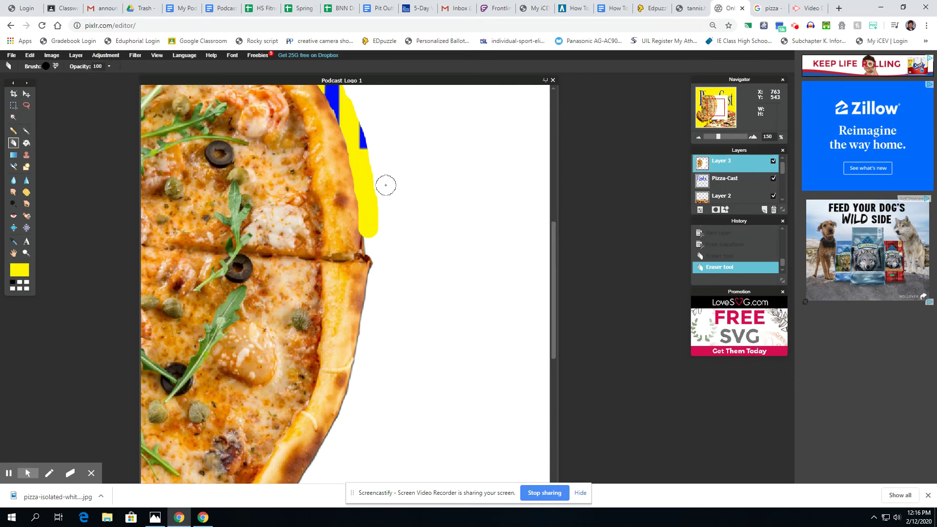
Select the new pizza's remaining white background with the Wand tool at tolerance 47, delete it, and deselect all
scroll(386, 185, down, 5)
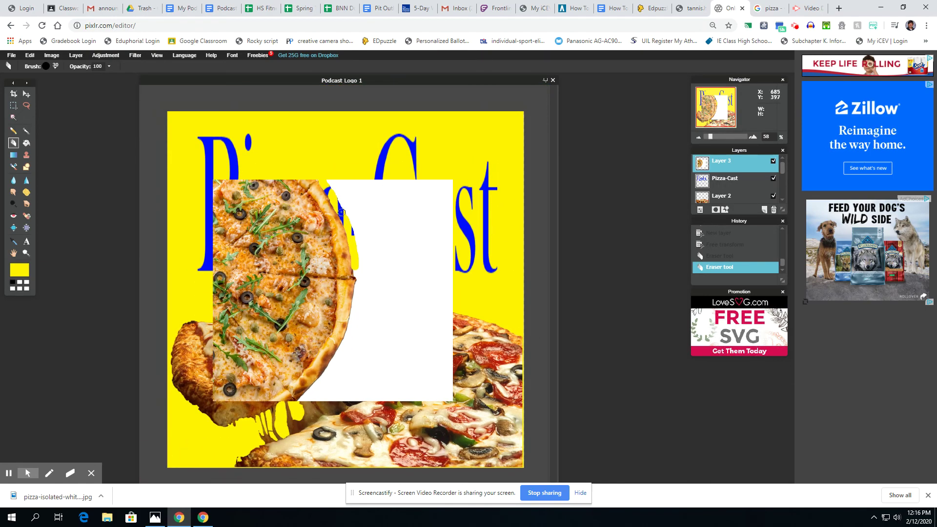
click(13, 118)
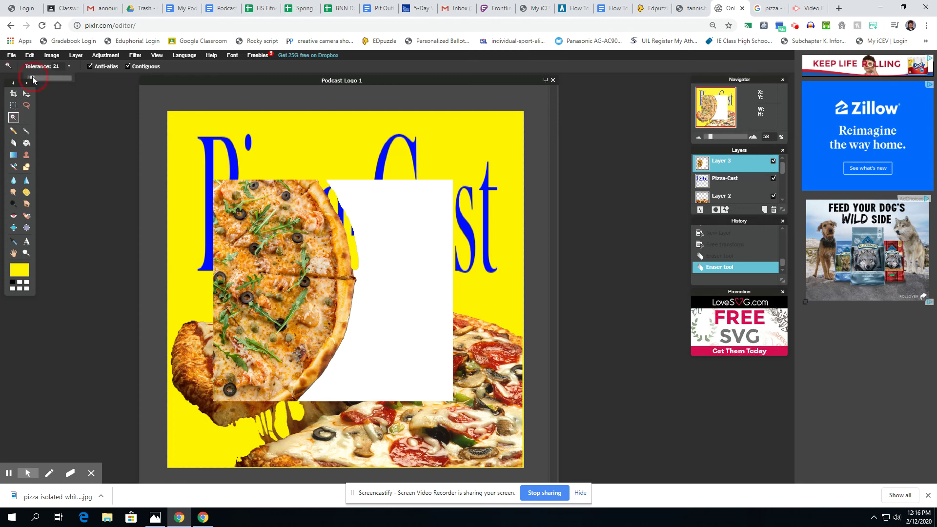
drag(32, 76, 36, 76)
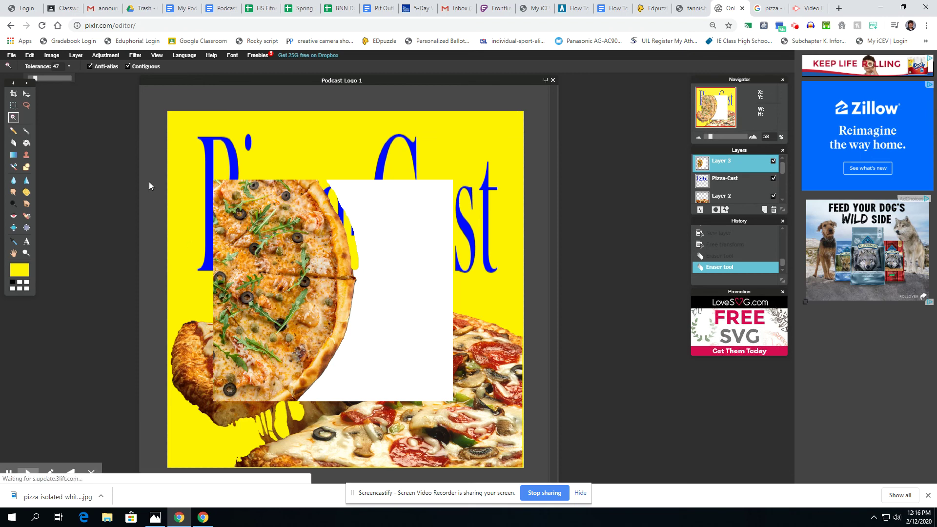
click(412, 259)
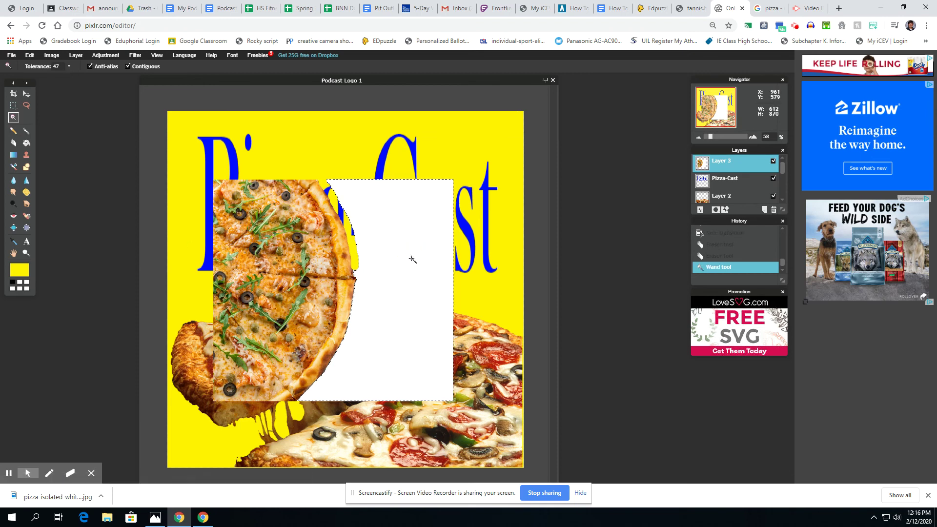
key(Delete)
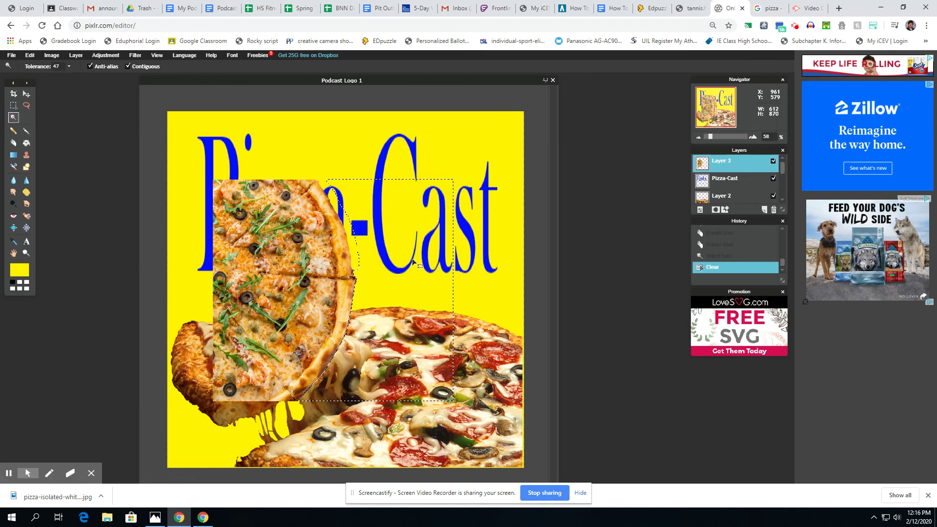
key(ctrl+d)
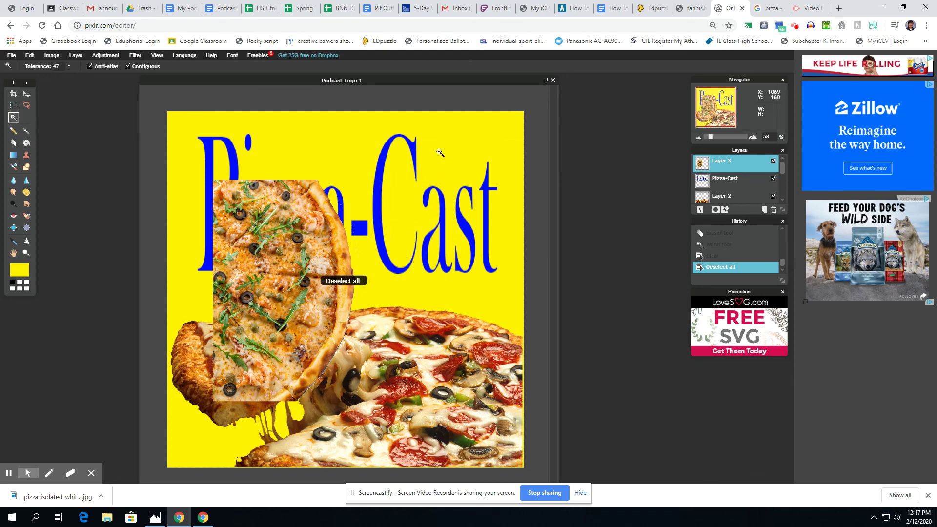